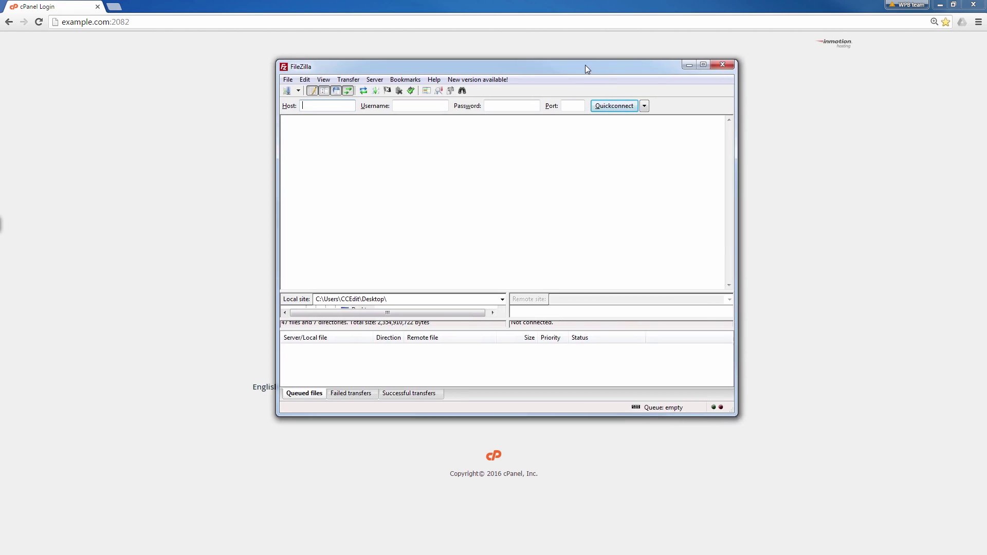
Maximize the FileZilla window over the cPanel login page.
{"action": "double_click", "coordinate": [586, 65]}
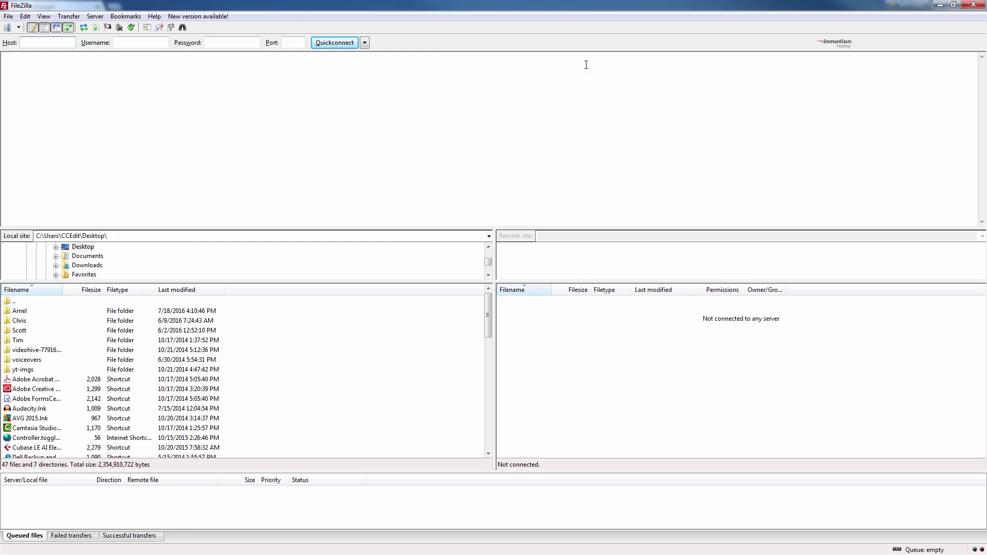
Quickconnect to host example.com with the account's username and password.
{"action": "left_click", "coordinate": [49, 44]}
{"action": "type", "text": "exa"}
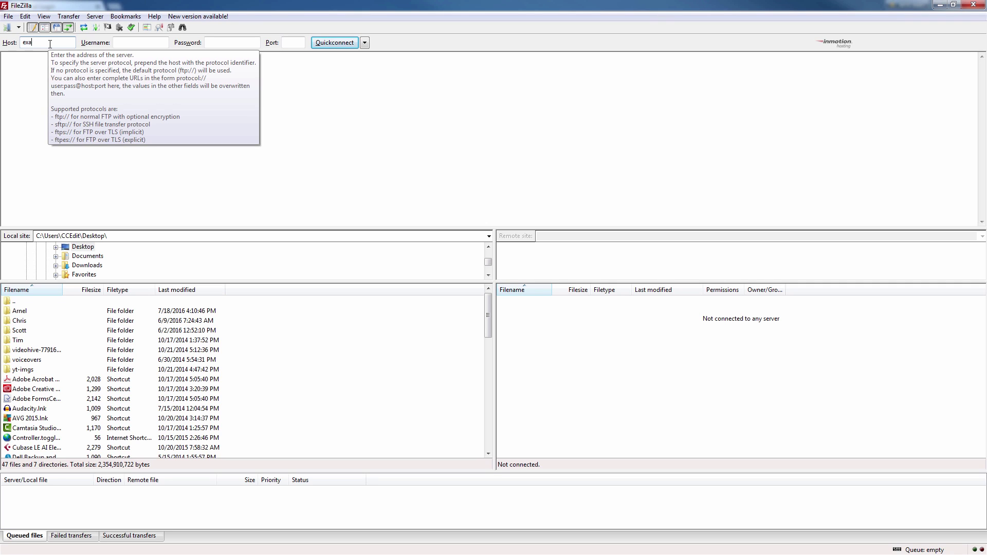
{"action": "type", "text": "mple.com"}
{"action": "key", "text": "Tab"}
{"action": "type", "text": "example"}
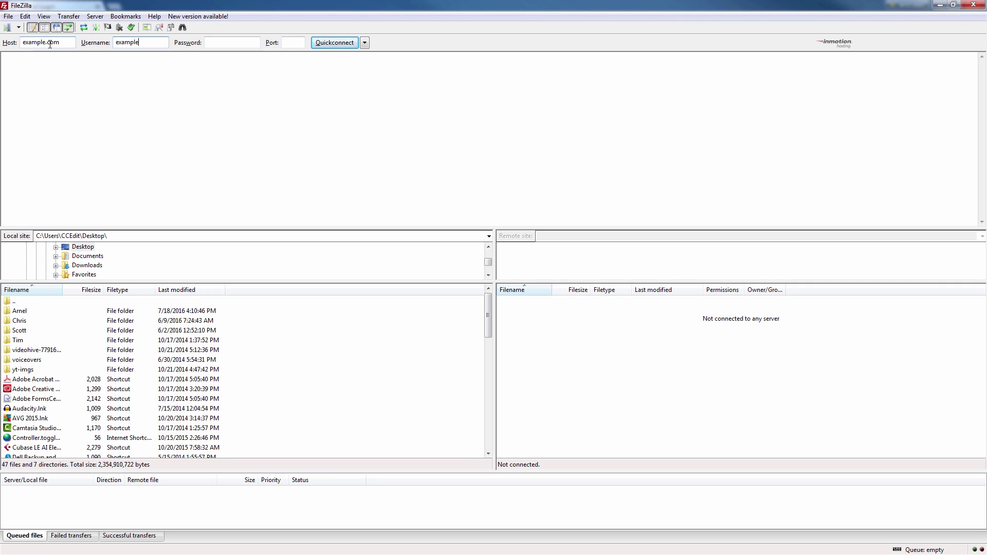
{"action": "key", "text": "Tab"}
{"action": "type", "text": "example1"}
{"action": "key", "text": "Return"}
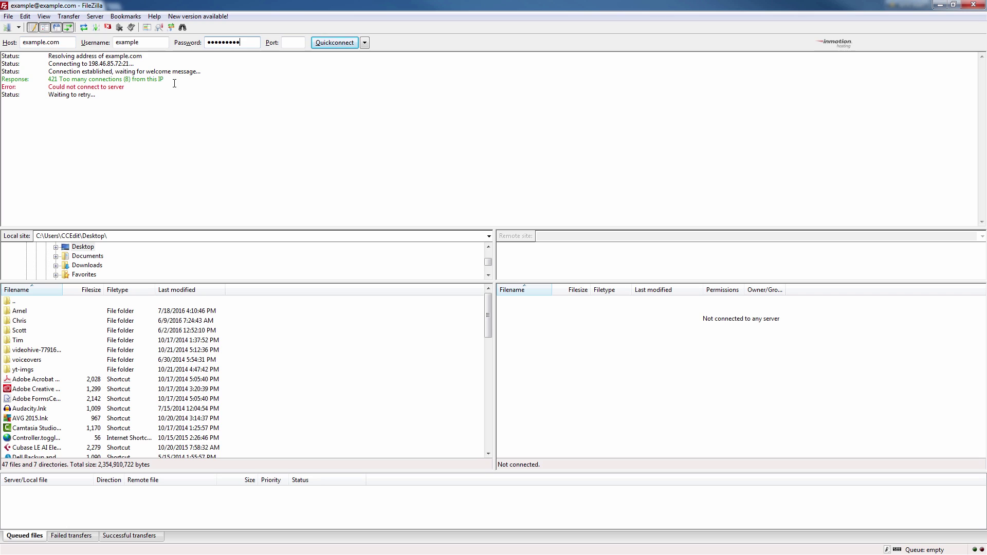
Highlight the '421 Too many connections (8) from this IP' error lines in the message log.
{"action": "left_click_drag", "start_coordinate": [175, 84], "coordinate": [44, 79]}
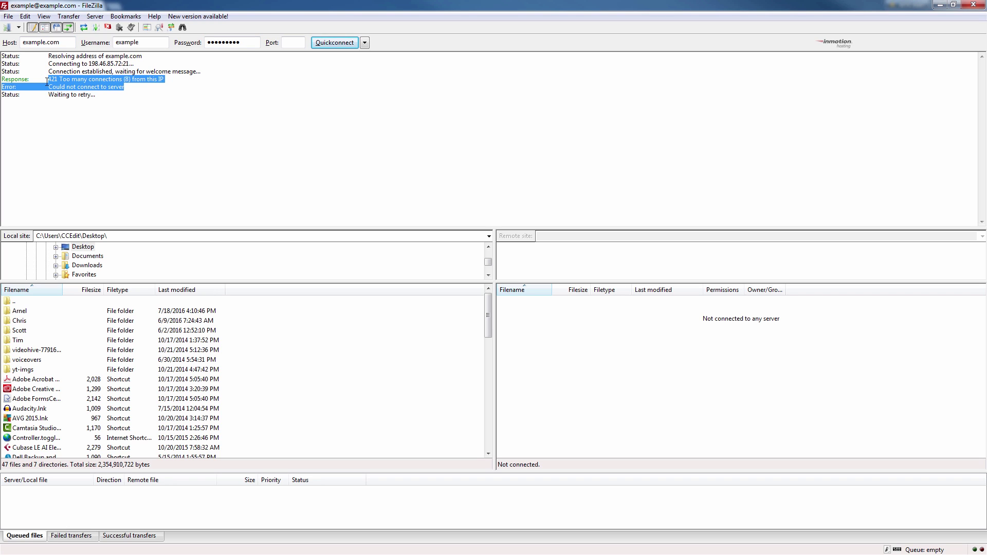
{"action": "left_click", "coordinate": [174, 78]}
{"action": "left_click_drag", "start_coordinate": [164, 79], "coordinate": [2, 82]}
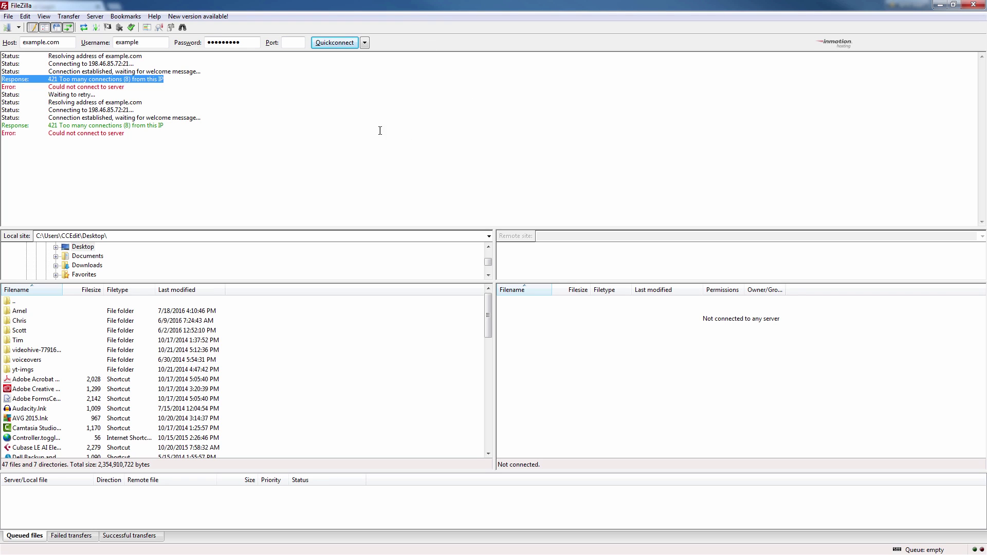
{"action": "left_click", "coordinate": [172, 82]}
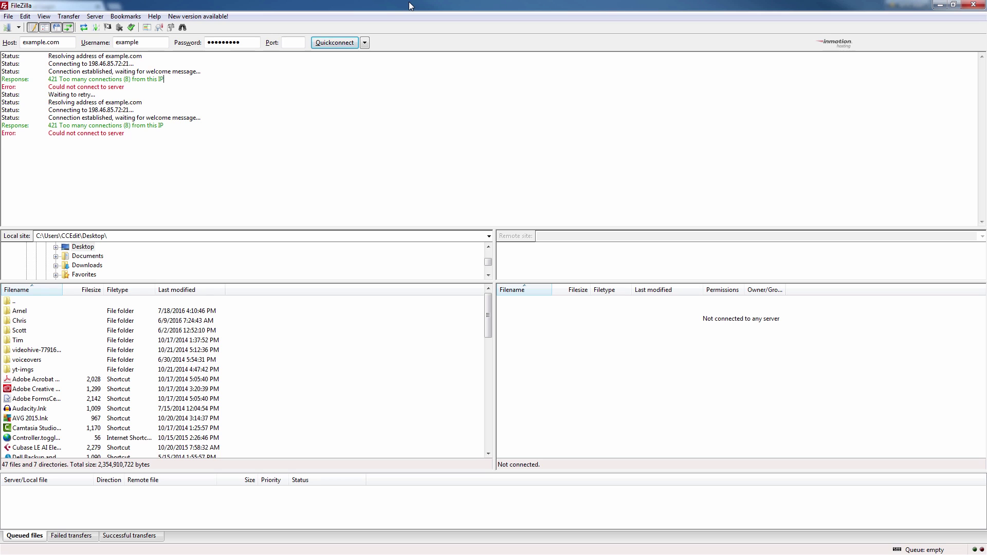
Restore FileZilla to reveal cPanel and log in with the account's username and password.
{"action": "double_click", "coordinate": [363, 5]}
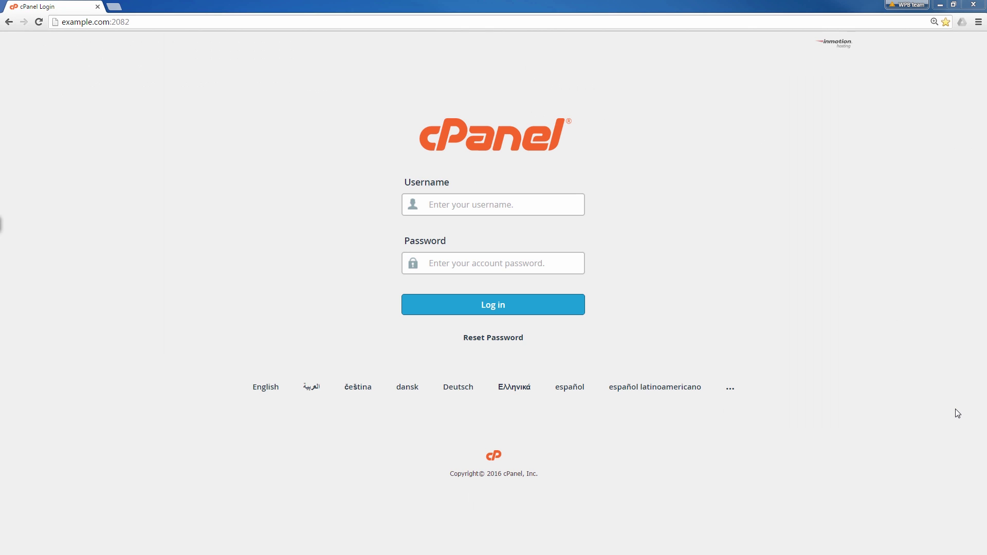
{"action": "left_click", "coordinate": [469, 203]}
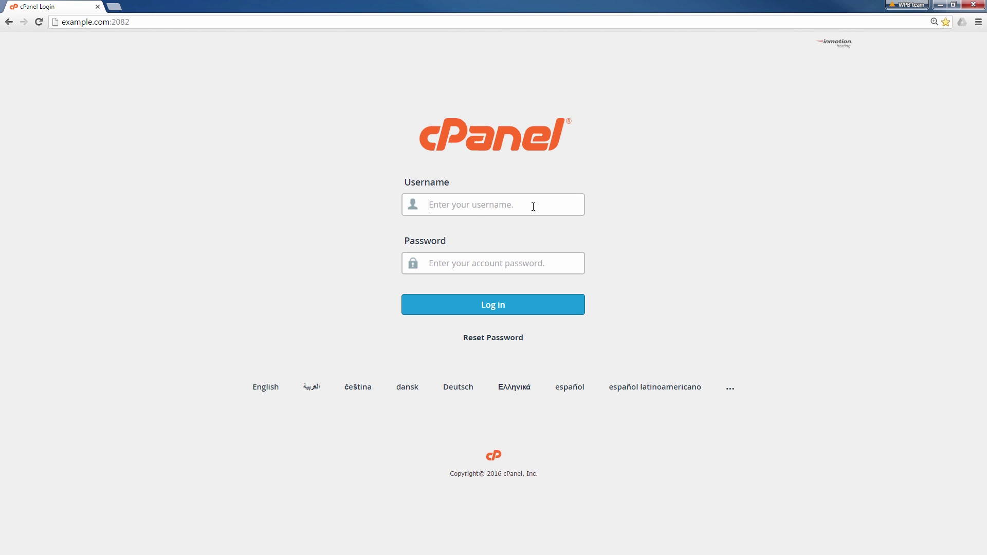
{"action": "type", "text": "example"}
{"action": "key", "text": "Tab"}
{"action": "type", "text": "*********"}
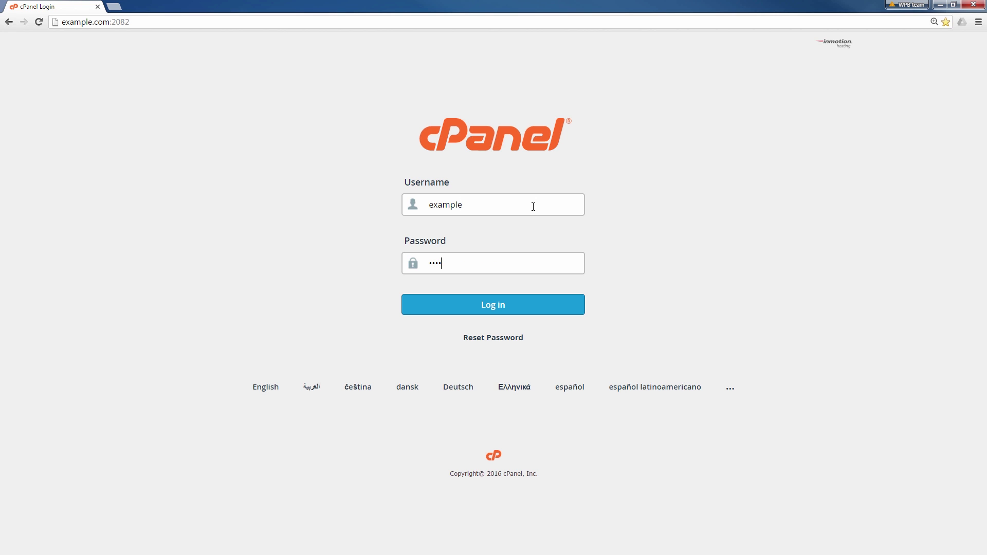
{"action": "key", "text": "Return"}
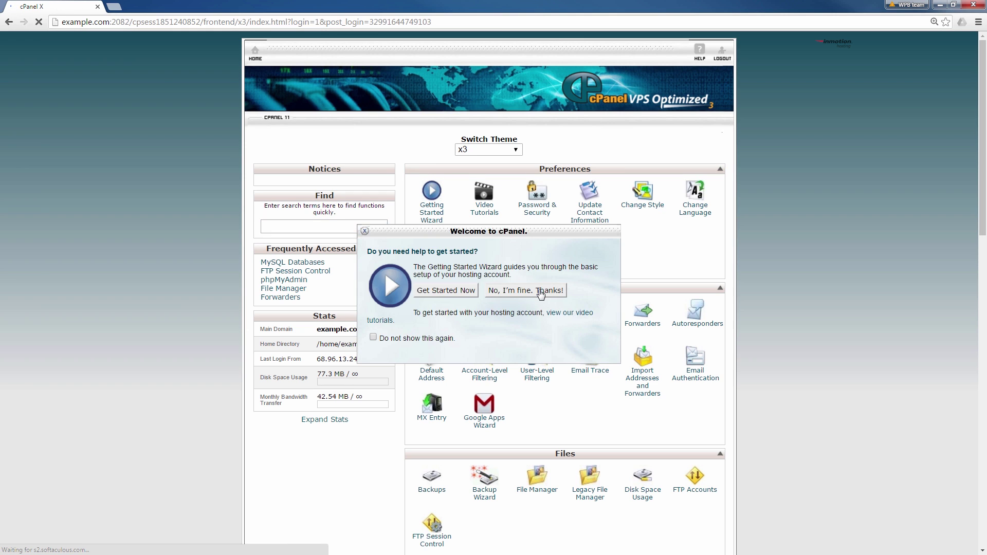
Dismiss the cPanel welcome prompt and open FTP Session Control in the Files section.
{"action": "left_click", "coordinate": [545, 290]}
{"action": "scroll", "coordinate": [643, 308], "scroll_direction": "down", "scroll_amount": 1}
{"action": "scroll", "coordinate": [617, 314], "scroll_direction": "down", "scroll_amount": 3}
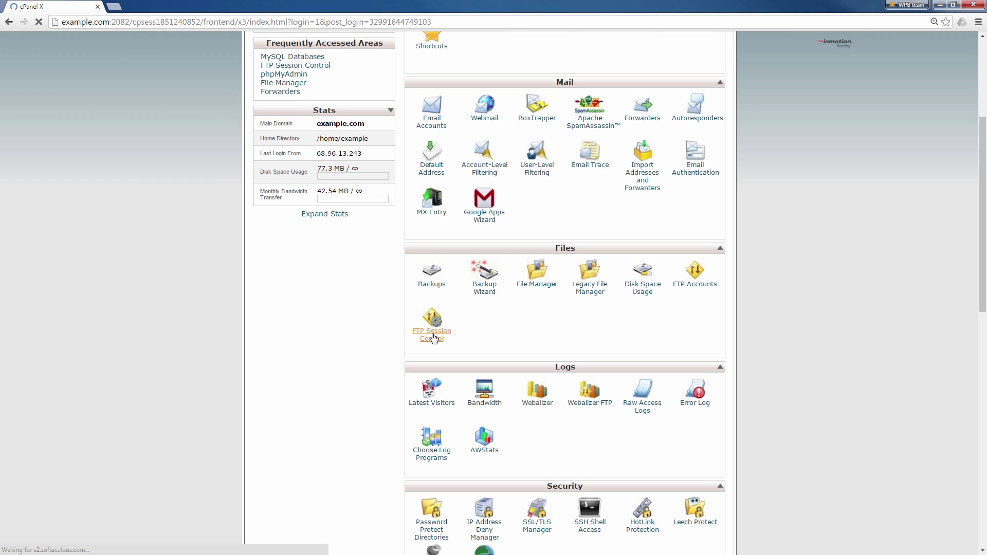
{"action": "left_click", "coordinate": [433, 337]}
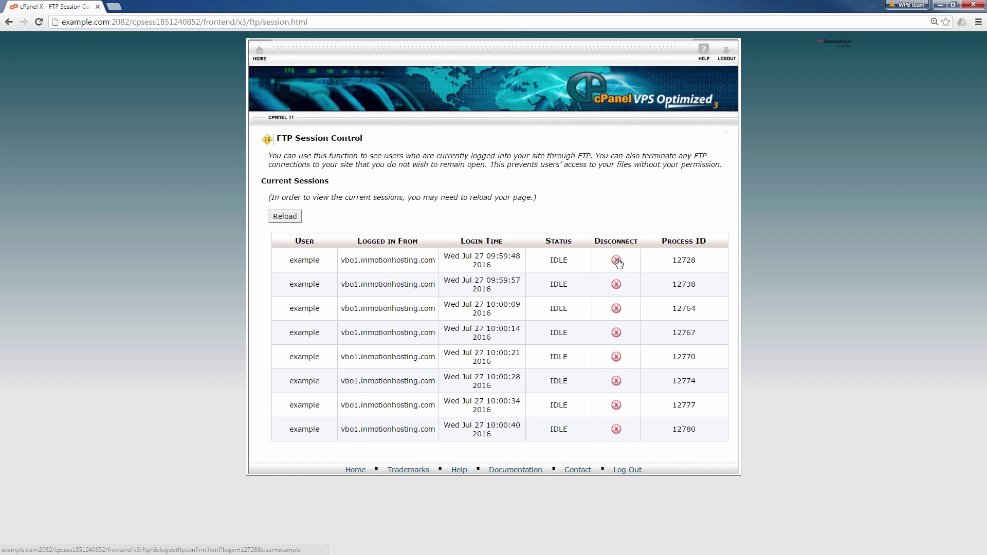
Disconnect FTP session PID 12728 and reload the list, leaving seven idle sessions.
{"action": "left_click", "coordinate": [616, 260]}
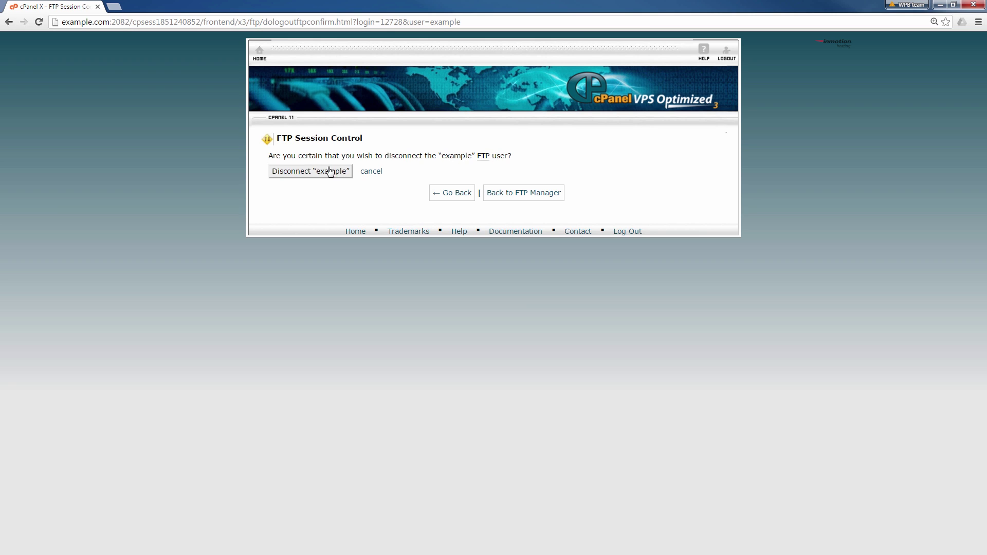
{"action": "left_click", "coordinate": [312, 171]}
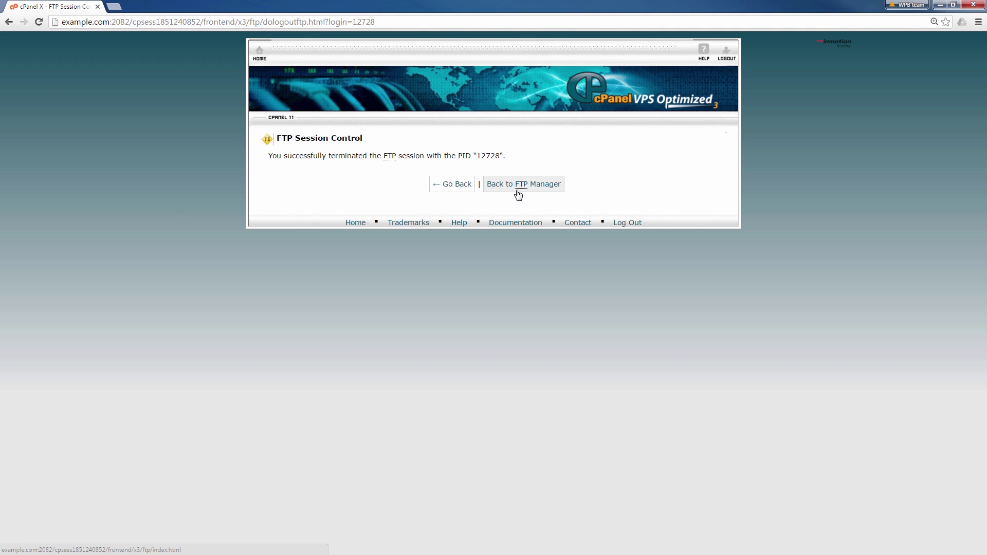
{"action": "left_click", "coordinate": [459, 188]}
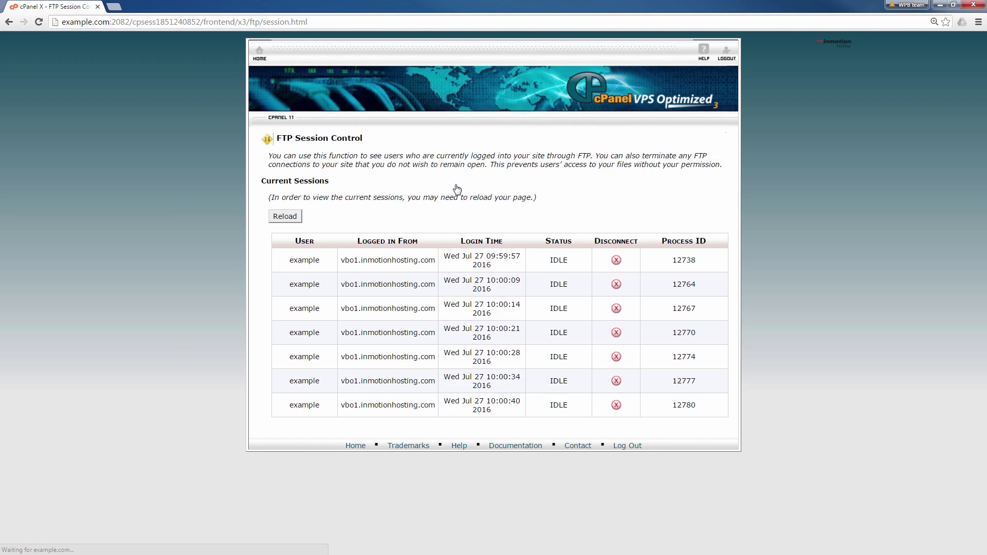
{"action": "left_click", "coordinate": [292, 221]}
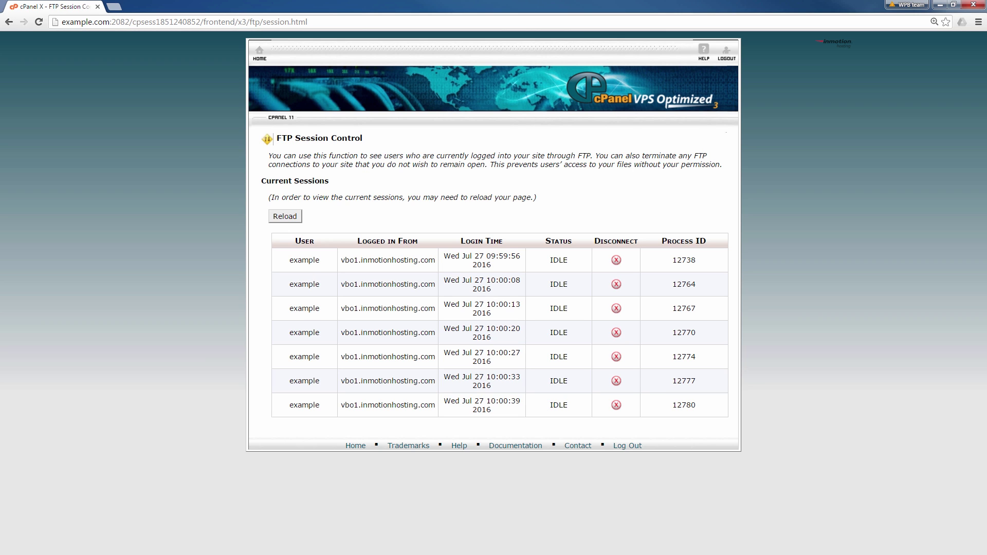
Bring FileZilla back full-screen and reconnect, confirming the successful '/' directory listing in the log.
{"action": "left_click_drag", "start_coordinate": [986, 106], "coordinate": [522, 106]}
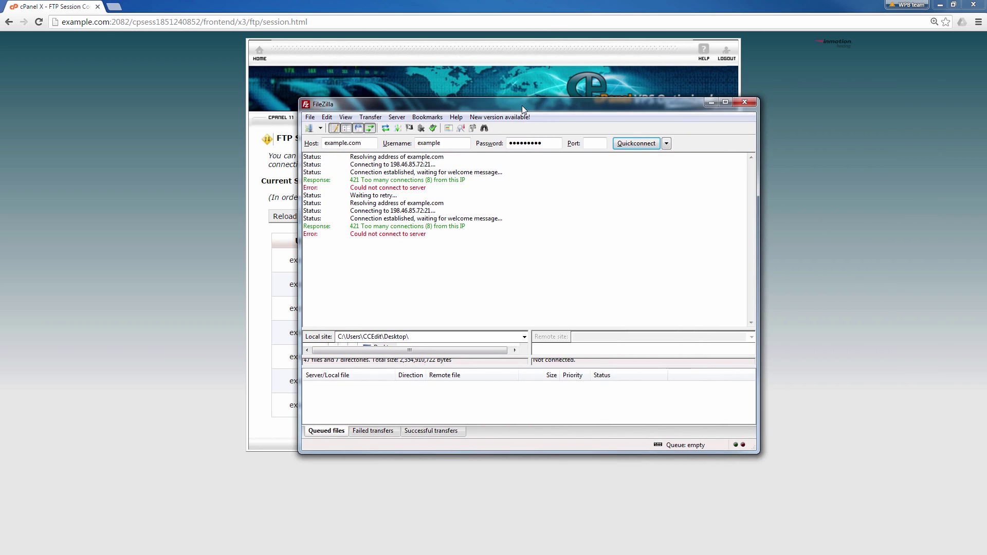
{"action": "double_click", "coordinate": [522, 106]}
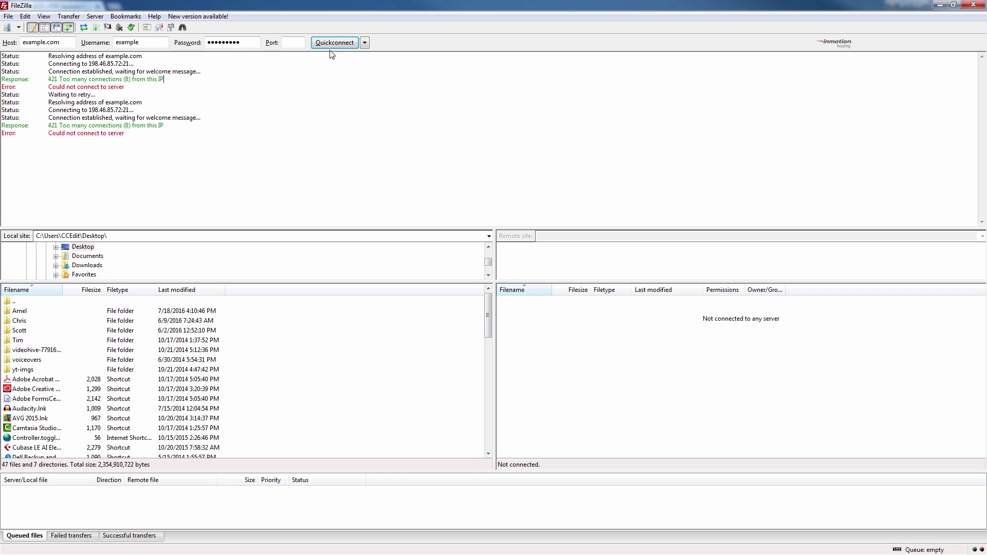
{"action": "left_click", "coordinate": [335, 45]}
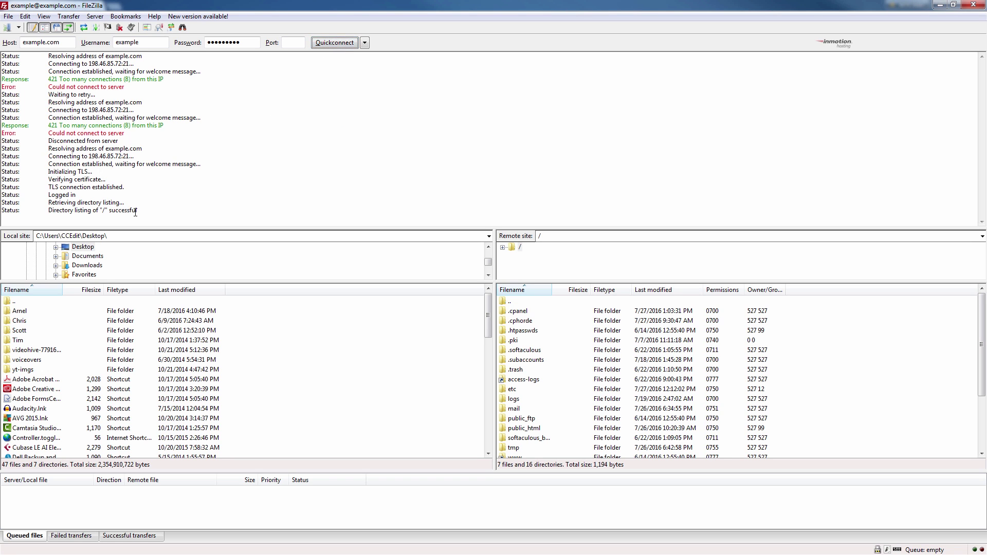
{"action": "left_click_drag", "start_coordinate": [135, 212], "coordinate": [2, 212]}
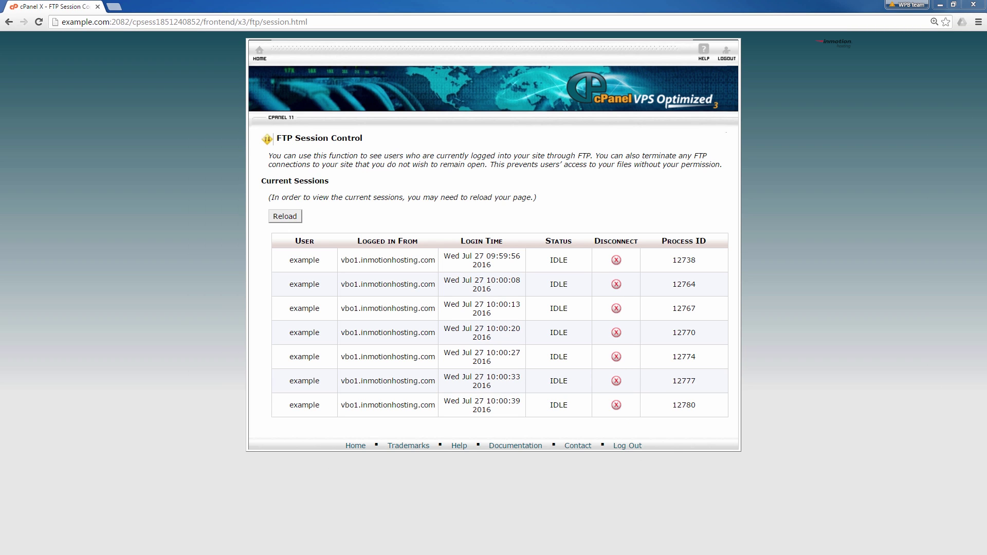
{"action": "left_click_drag", "start_coordinate": [986, 124], "coordinate": [519, 126]}
{"action": "double_click", "coordinate": [483, 127]}
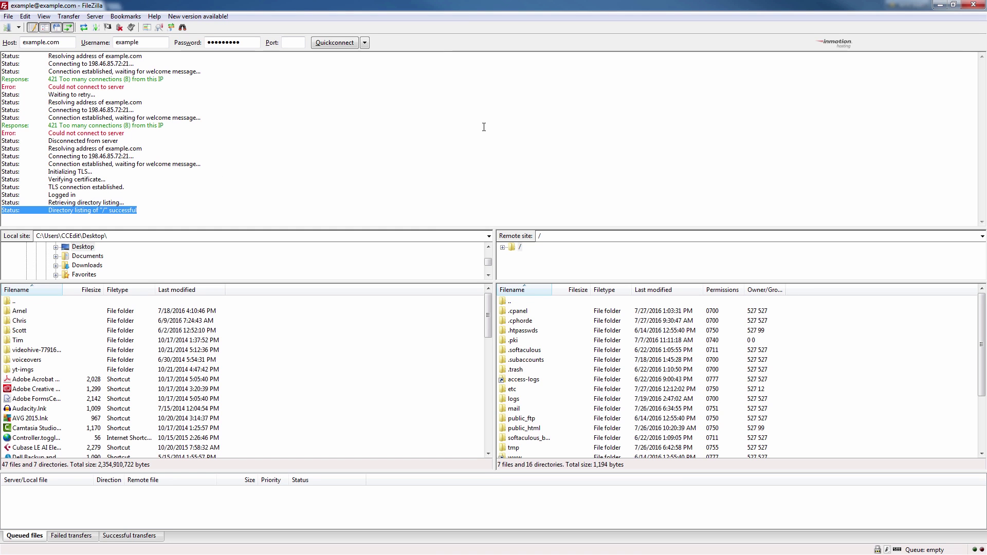
{"action": "left_click", "coordinate": [99, 98]}
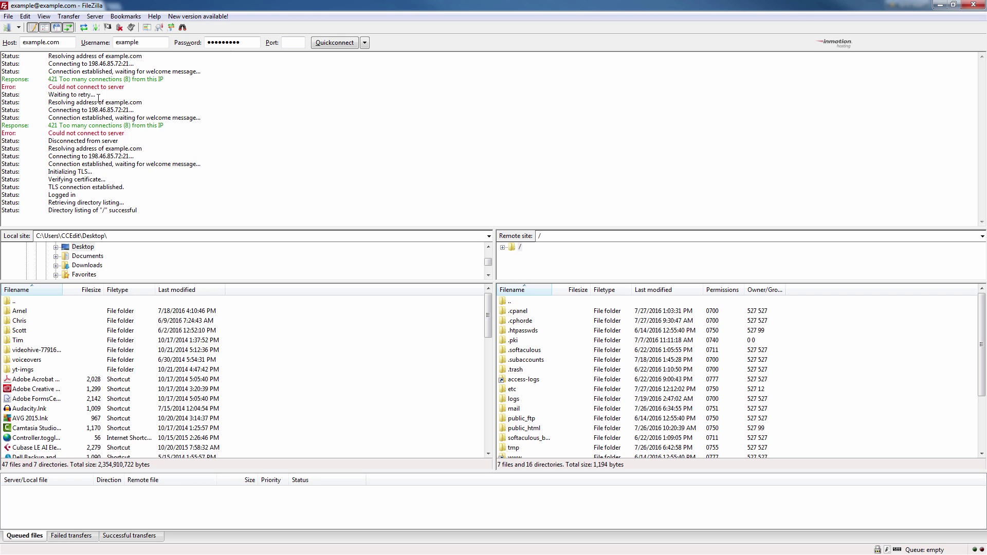
In Site Manager, limit Test Site's simultaneous connections to 8 in Transfer Settings and save.
{"action": "left_click", "coordinate": [7, 29]}
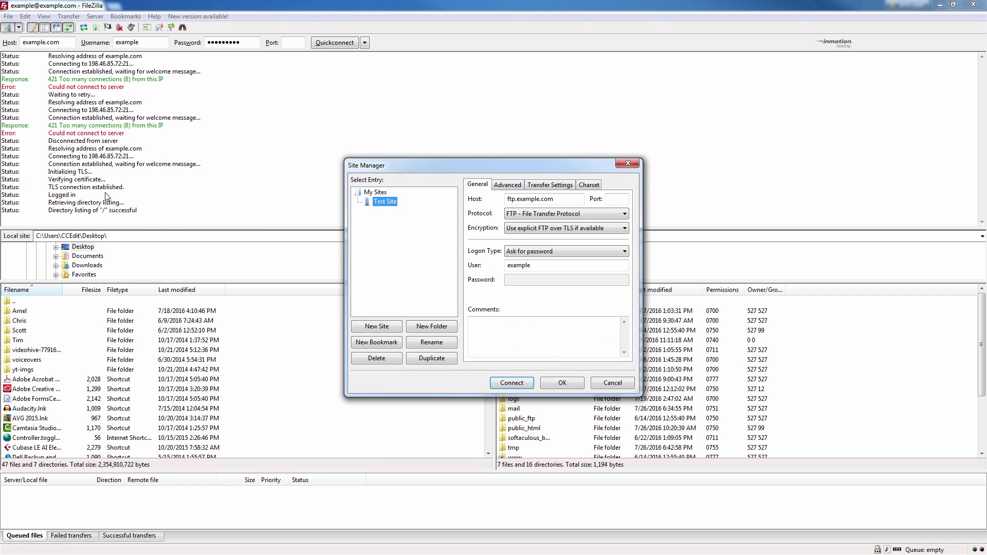
{"action": "left_click", "coordinate": [392, 203]}
{"action": "left_click", "coordinate": [558, 189]}
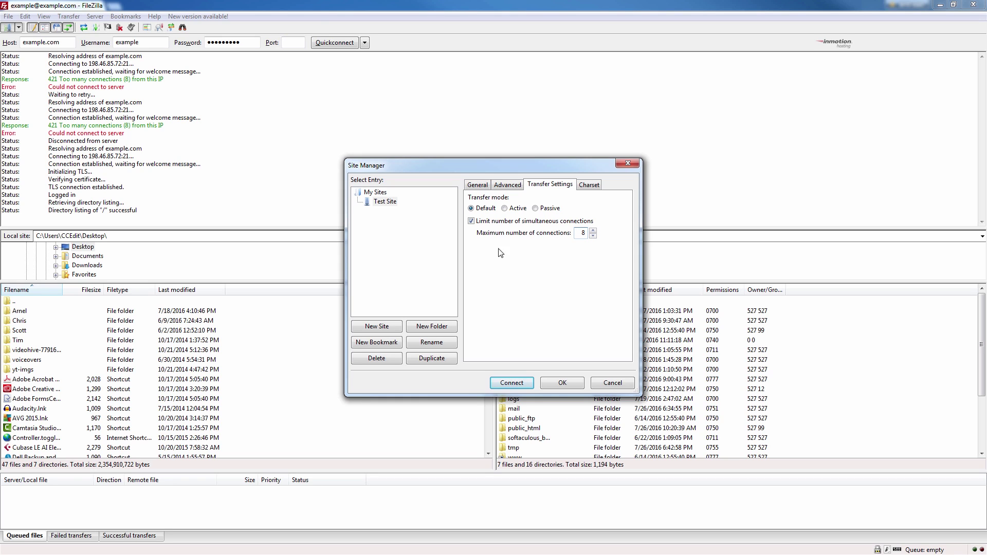
{"action": "left_click", "coordinate": [560, 384]}
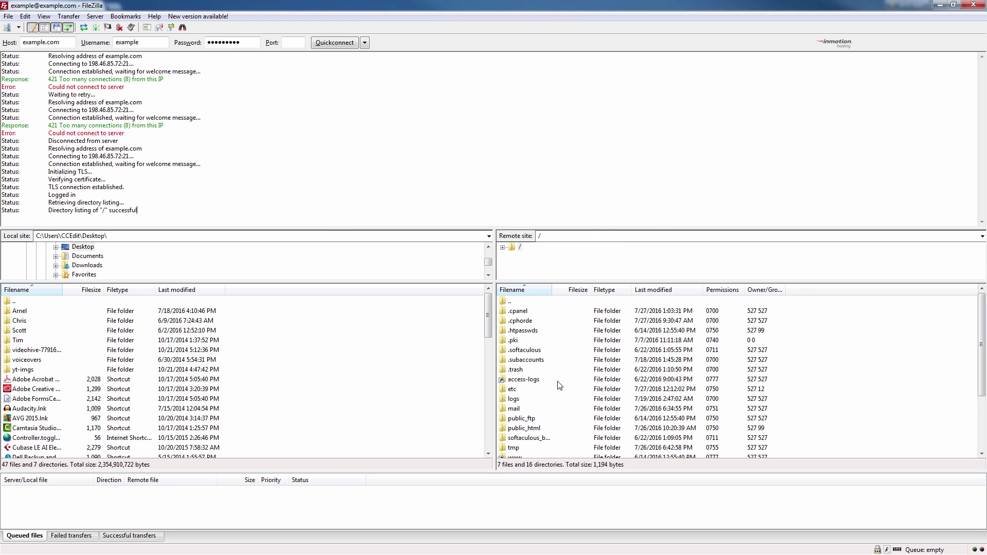
Connect to Test Site from Site Manager, submitting the password.
{"action": "left_click", "coordinate": [8, 28]}
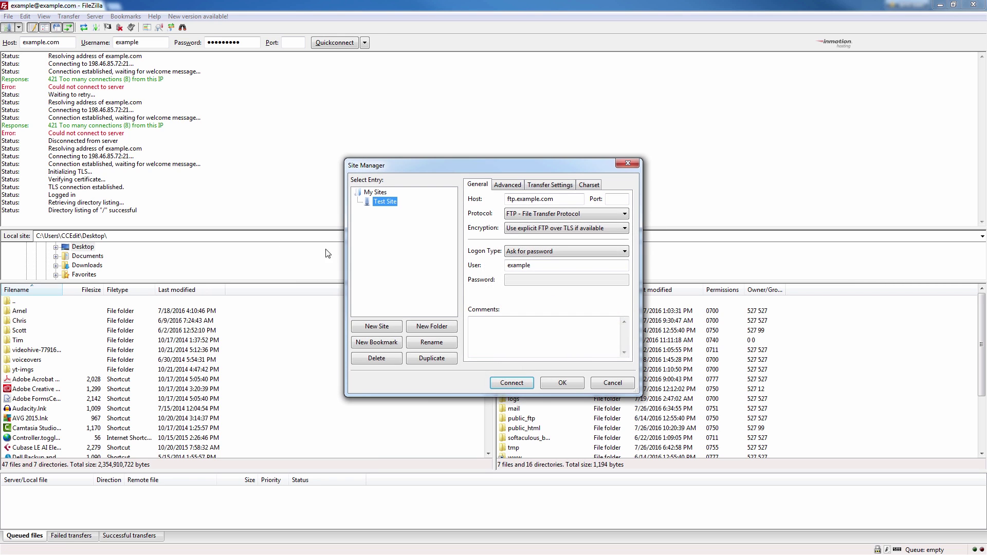
{"action": "left_click", "coordinate": [512, 383]}
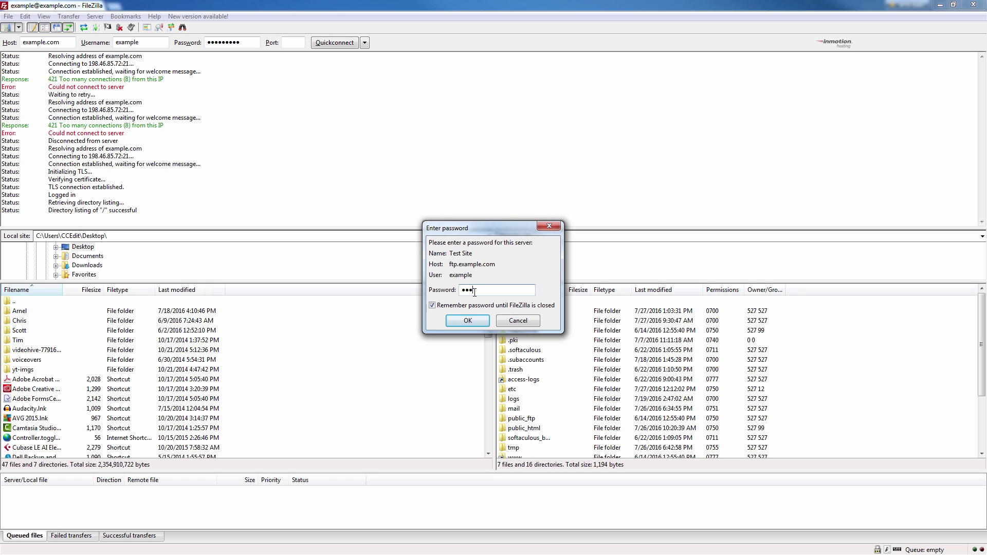
{"action": "key", "text": "Return"}
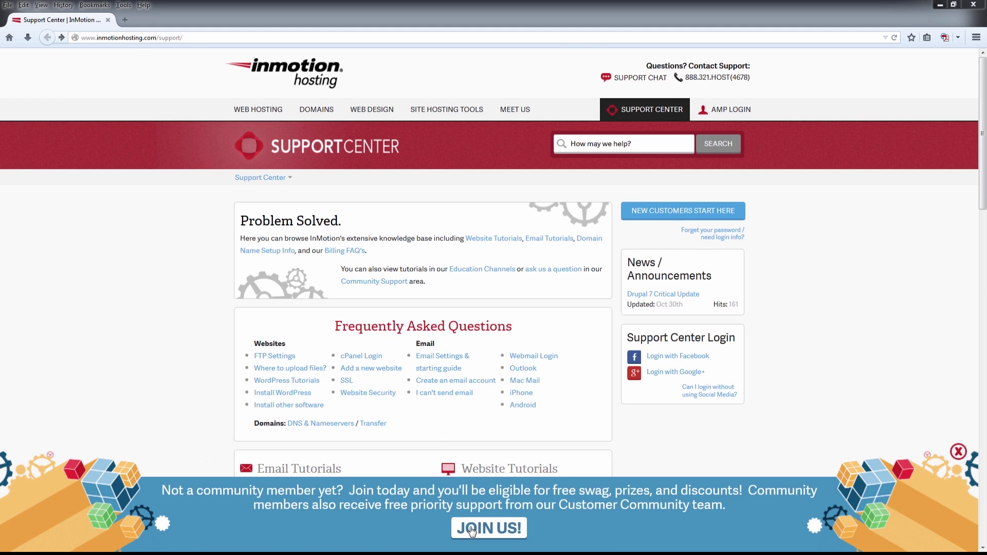
Open the Join the Community page of the InMotion Hosting Support Center.
{"action": "left_click", "coordinate": [482, 529]}
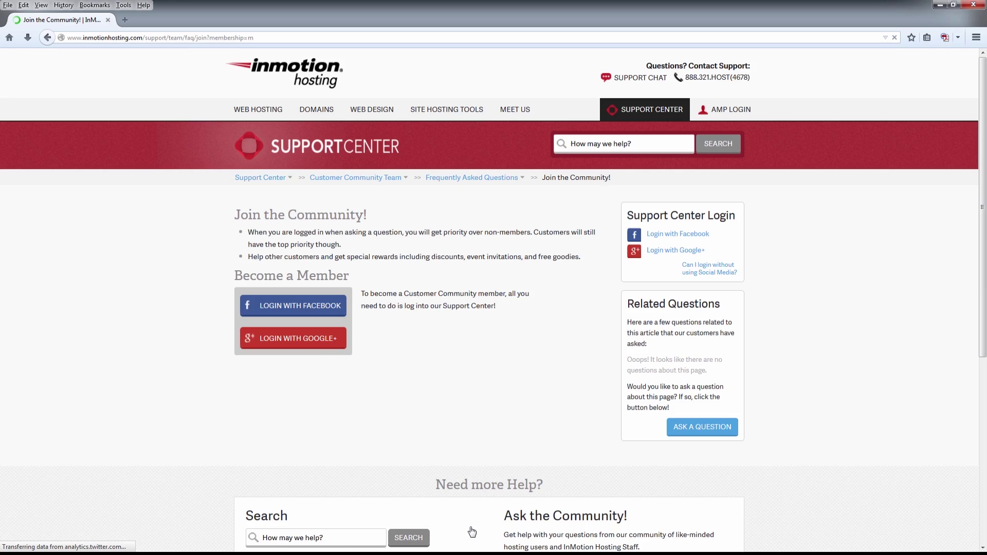